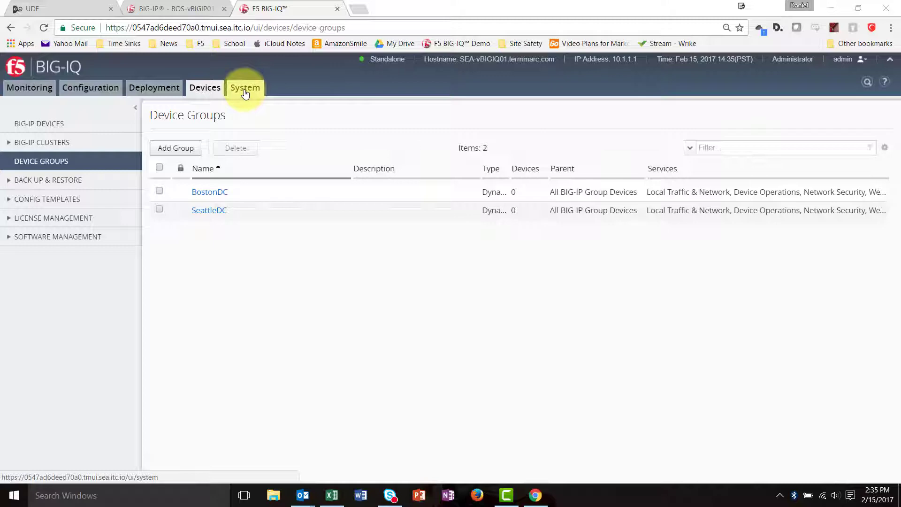
Step: Open the Certificates & Keys list in the Local Traffic configuration and sort it by expiration date
left_click(91, 92)
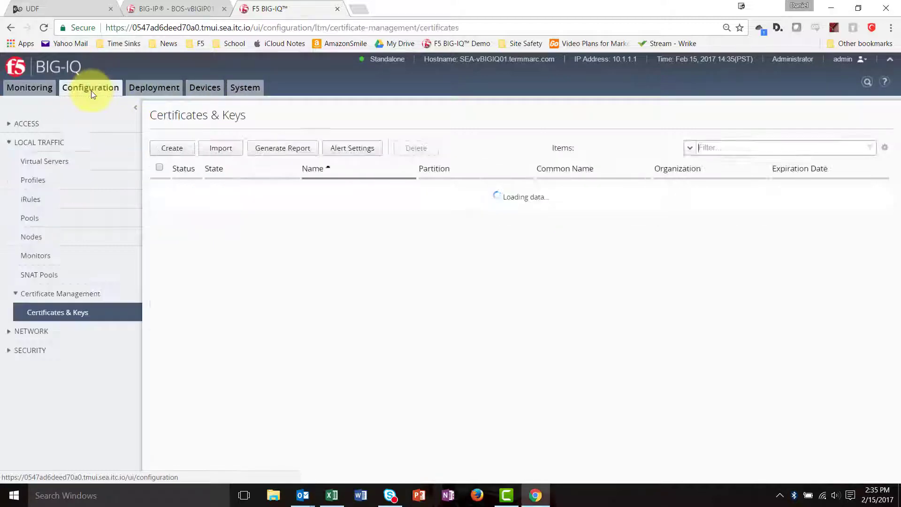
left_click(44, 161)
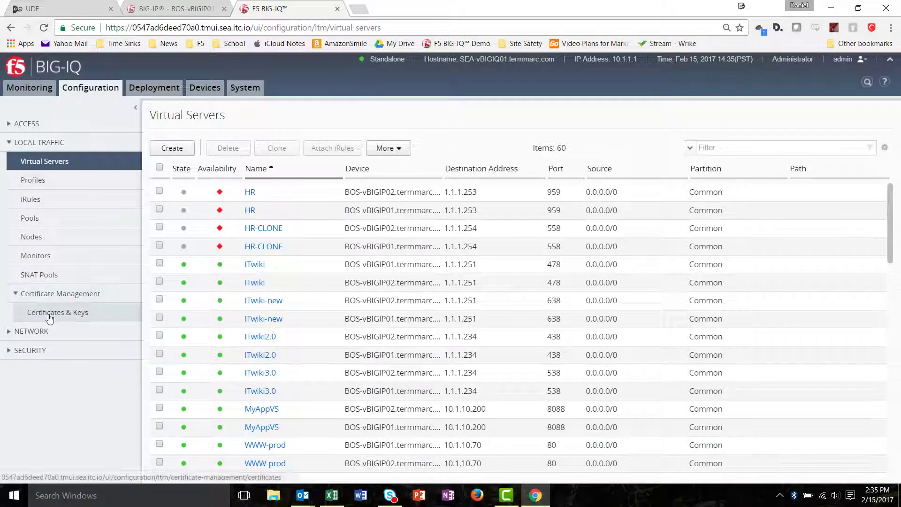
left_click(50, 314)
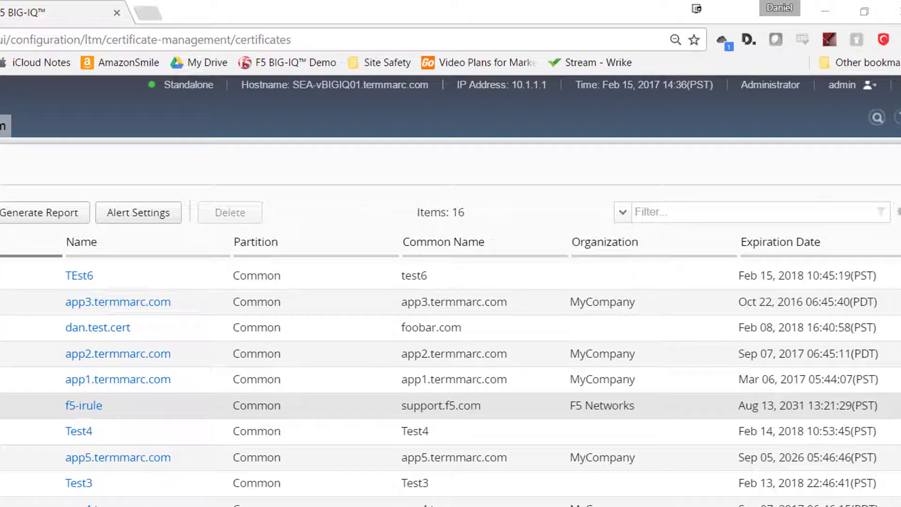
left_click(822, 244)
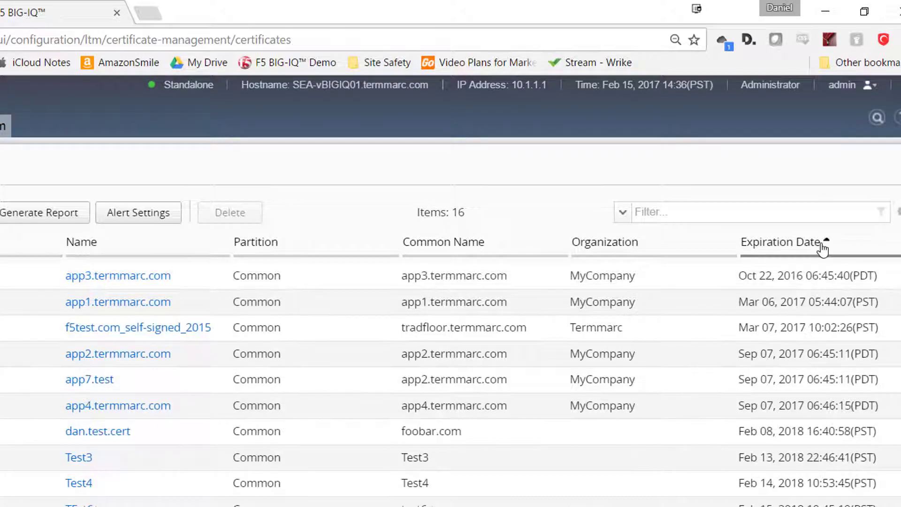
left_click(898, 212)
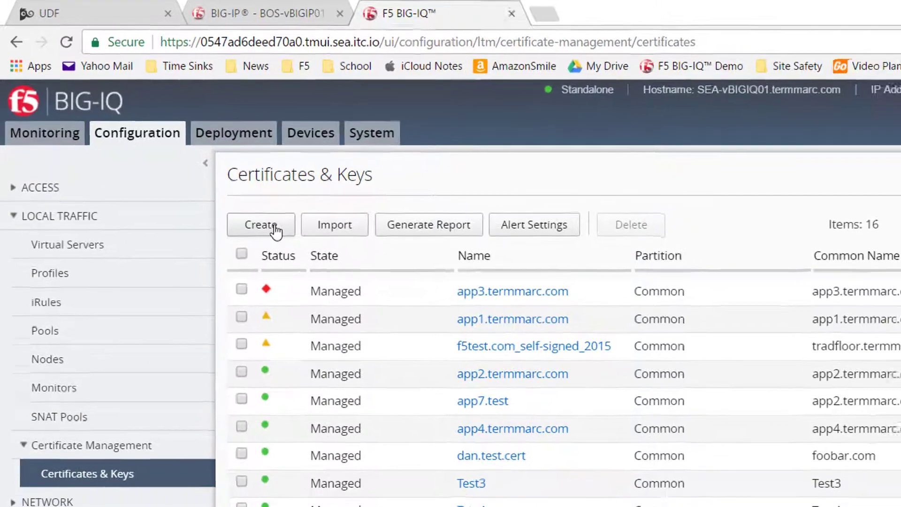
Step: Open a new certificate and key form, review the Issuer and Key Type options, and cancel without saving
left_click(286, 239)
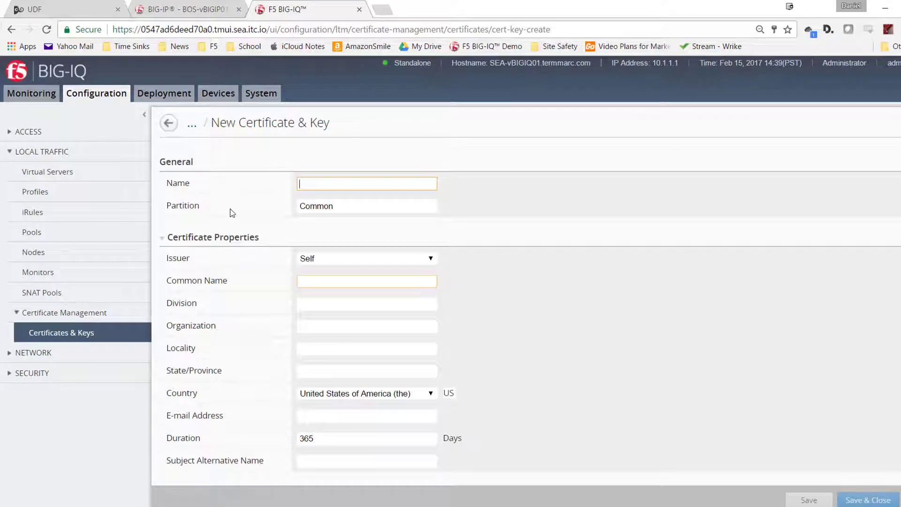
left_click(431, 261)
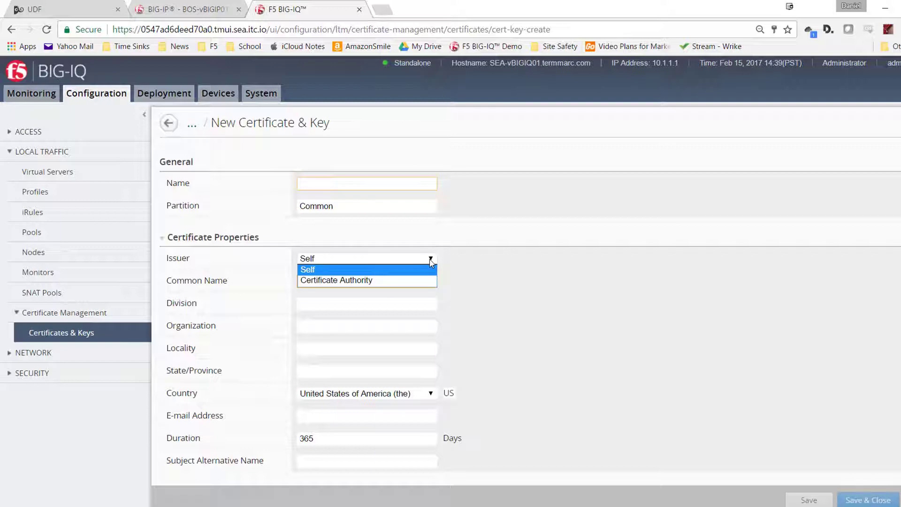
left_click(429, 259)
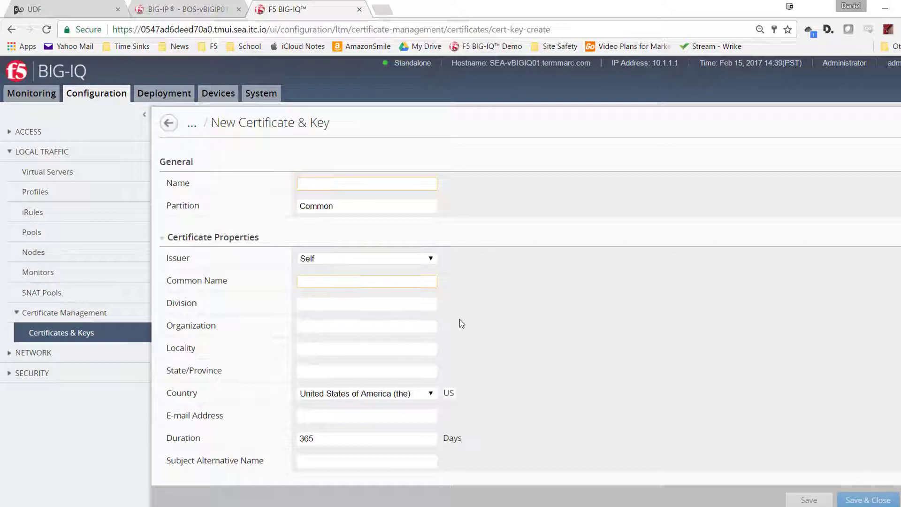
scroll(441, 343, "down", 3)
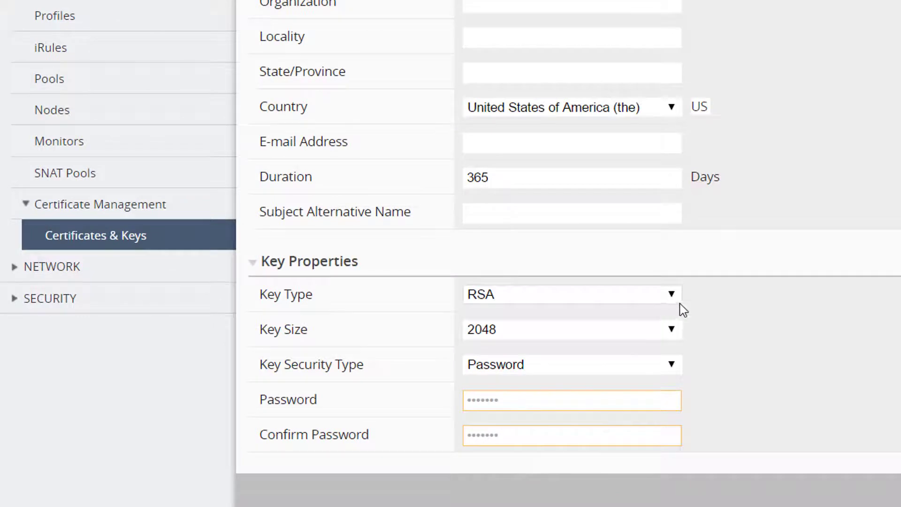
left_click(671, 298)
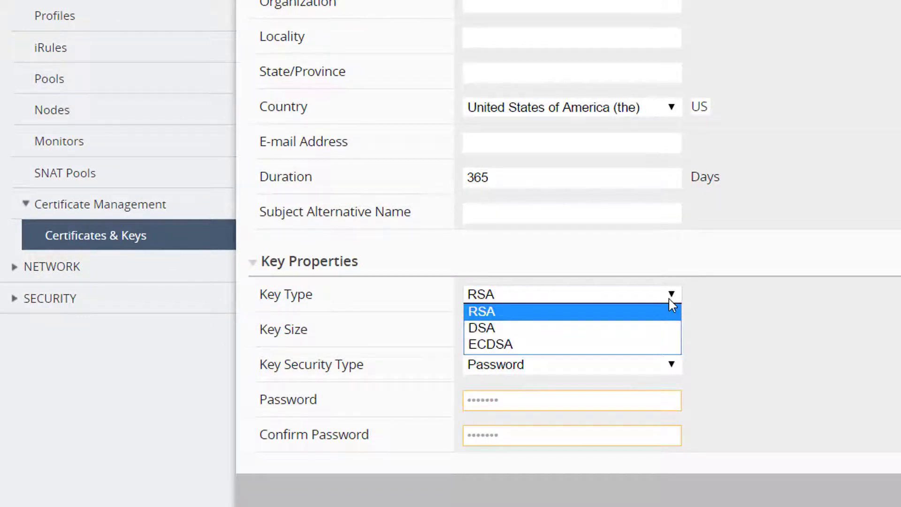
left_click(669, 301)
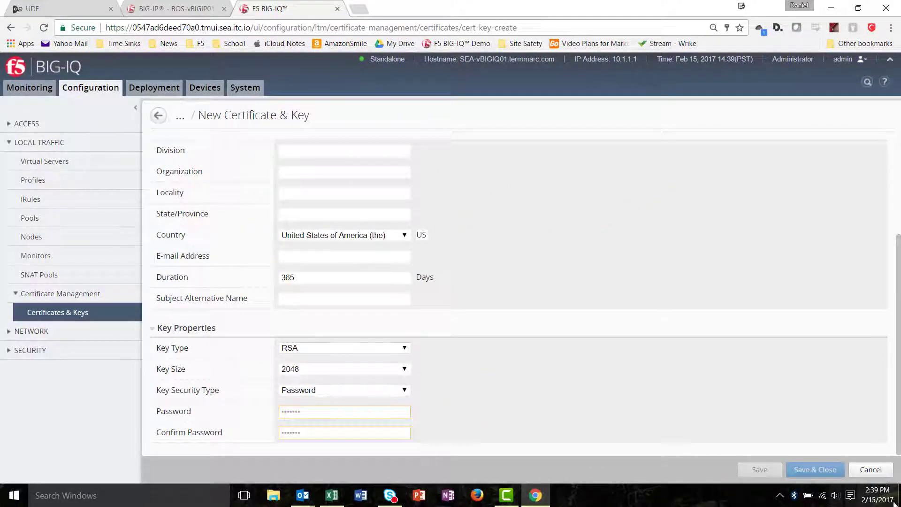
left_click(871, 470)
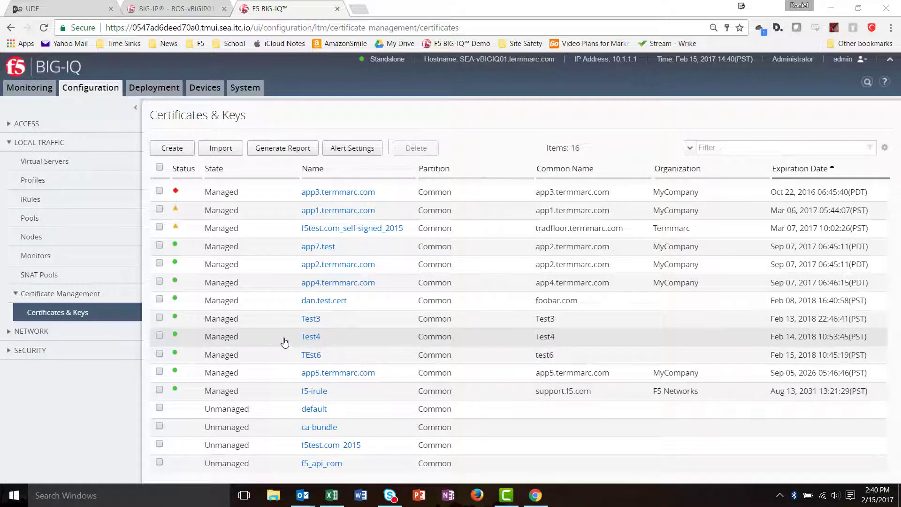
Step: Open the Test3 certificate and pin it to the device BOS-vBIGIP01.termmarc.com
left_click(312, 320)
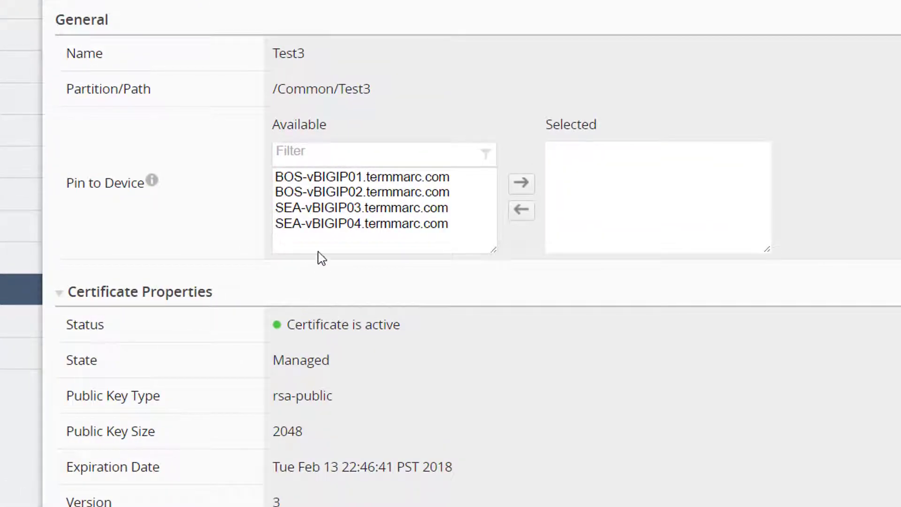
left_click(365, 177)
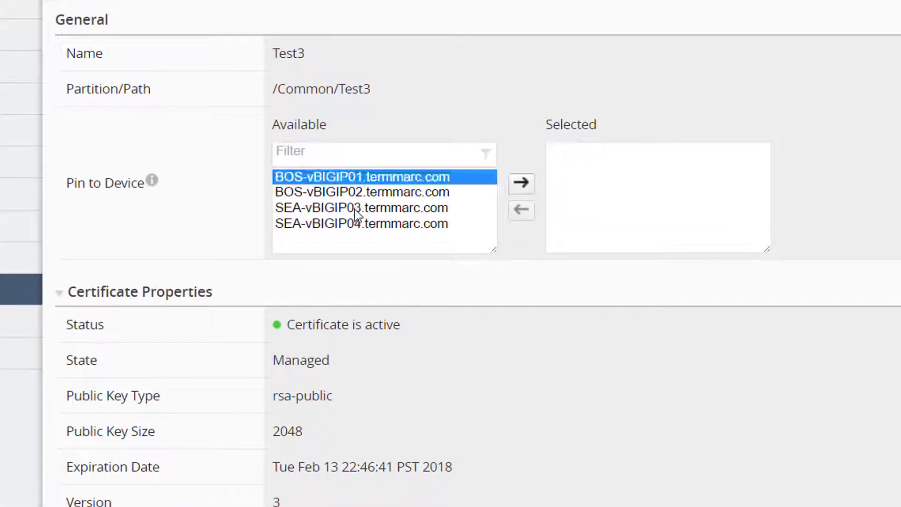
left_click(520, 193)
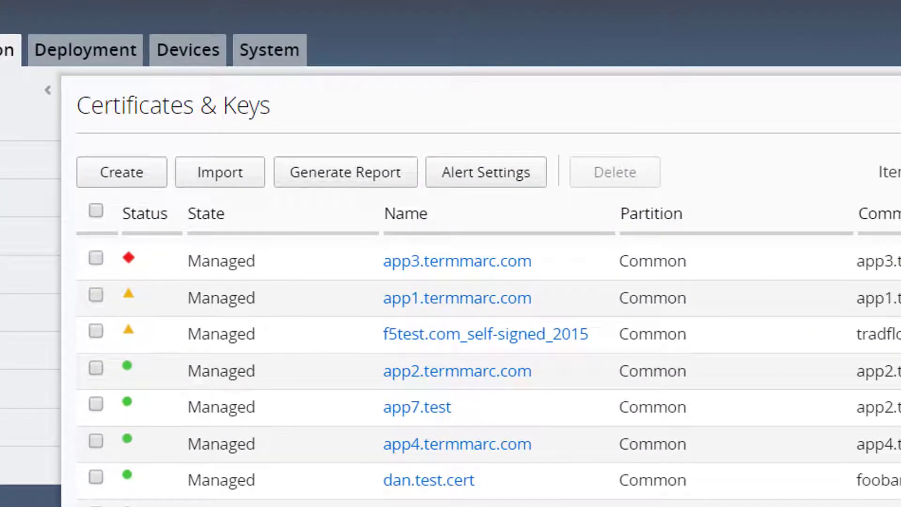
Step: Generate the certificates report, switch to Excel and look across the columns of the certificates spreadsheet
left_click(376, 179)
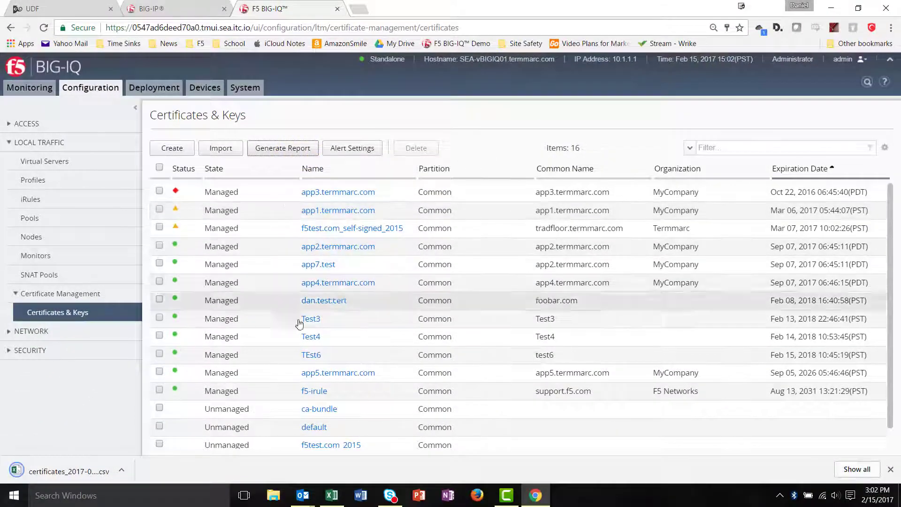
left_click(332, 495)
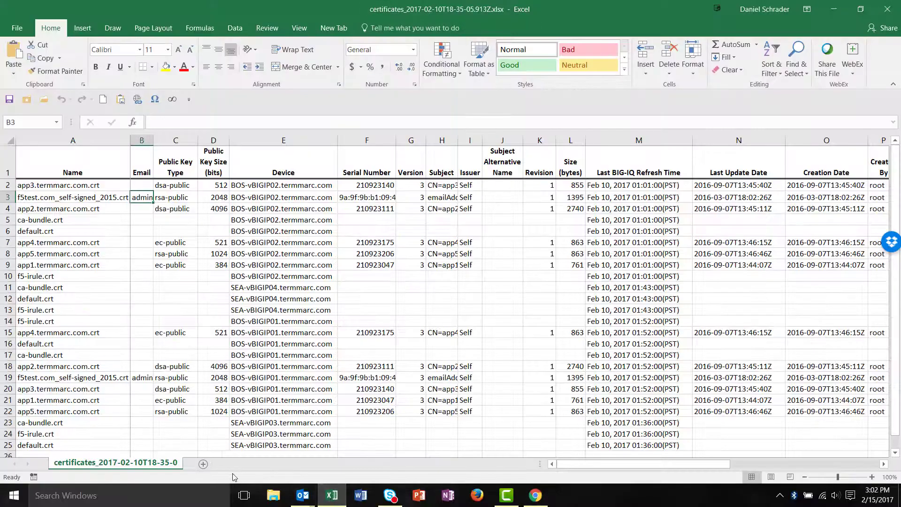
left_click_drag(562, 465, 608, 474)
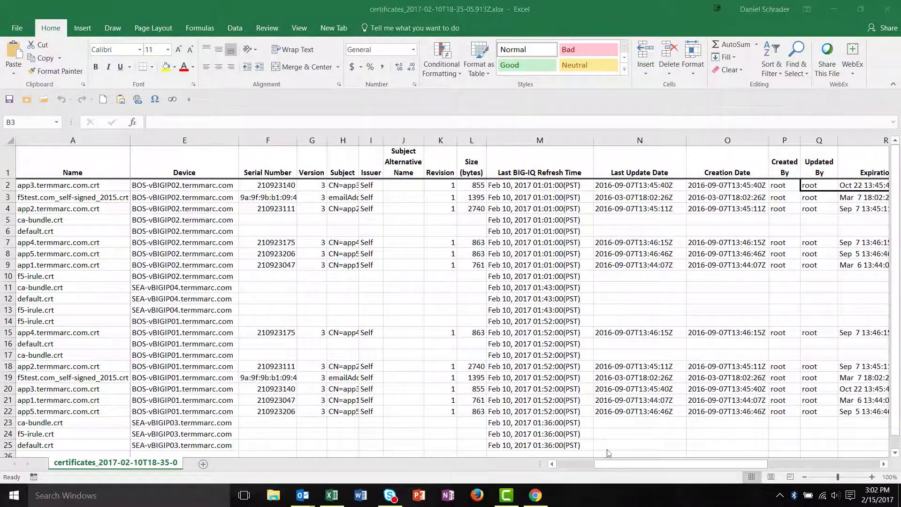
Step: Switch back to BIG-IQ in Chrome and show the related items of the f5test.com_self-signed_2015 certificate
left_click(535, 495)
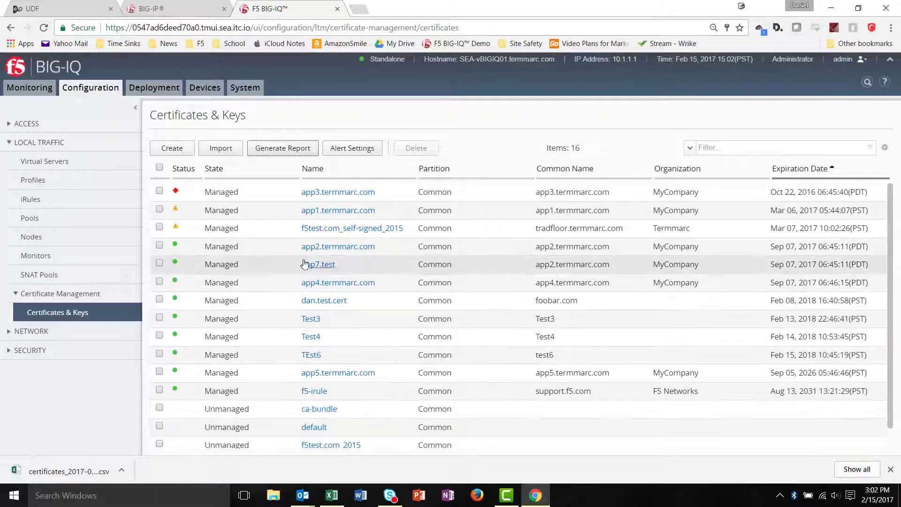
left_click(159, 227)
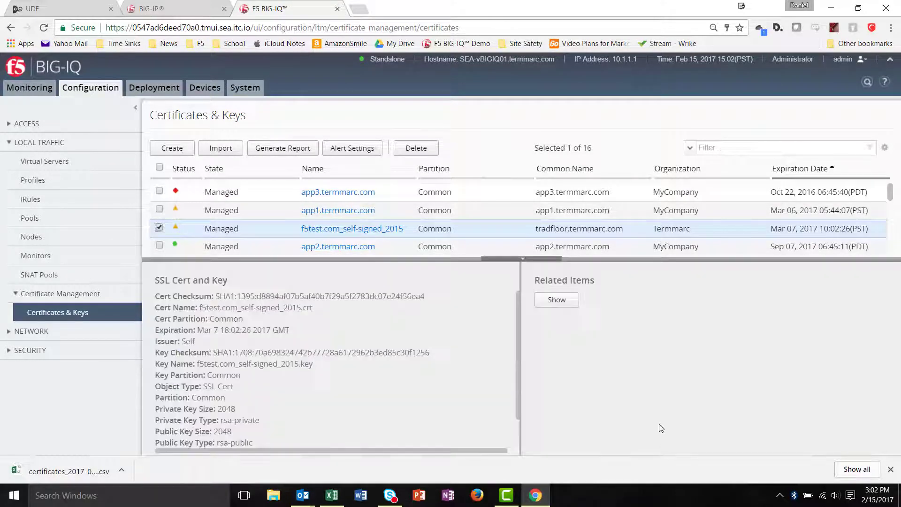
left_click(554, 301)
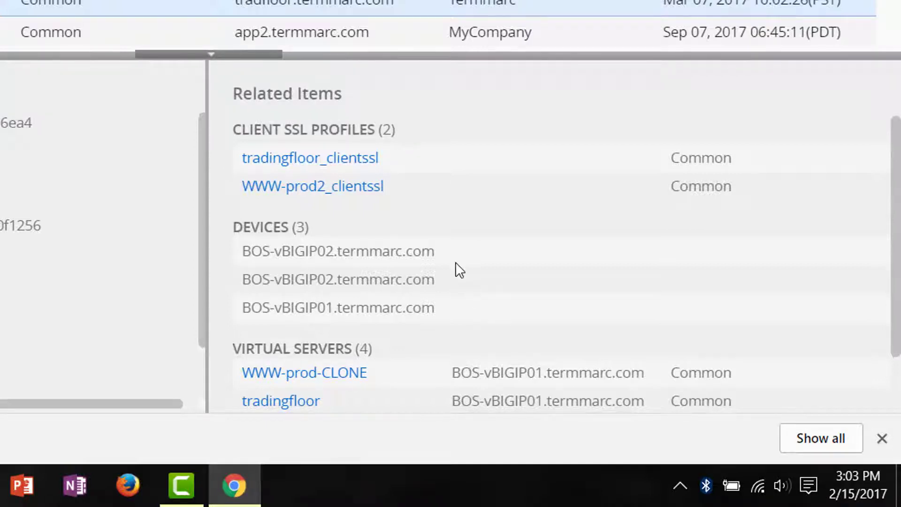
scroll(511, 311, "down", 1)
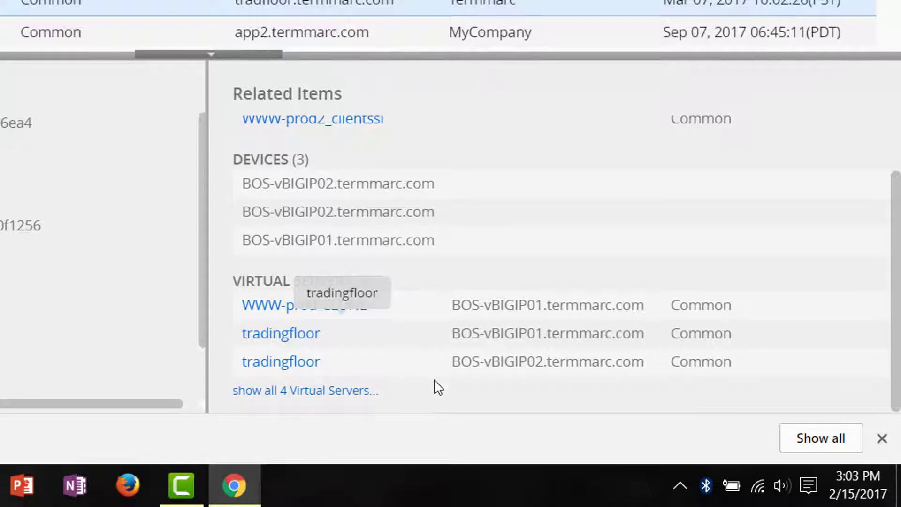
Step: Open the related tradingfloor virtual server on BOS-vBIGIP01.termmarc.com and review the choices for its client SSL profile
left_click(281, 334)
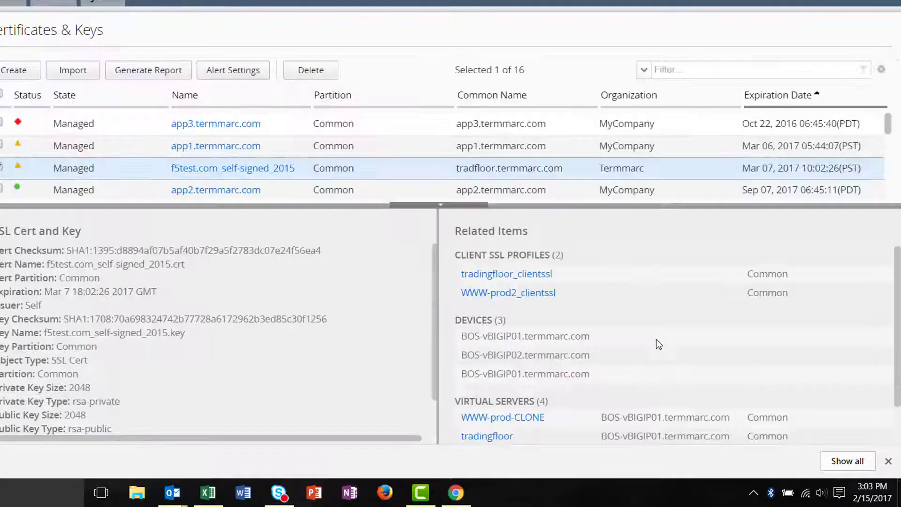
scroll(658, 344, "down", 1)
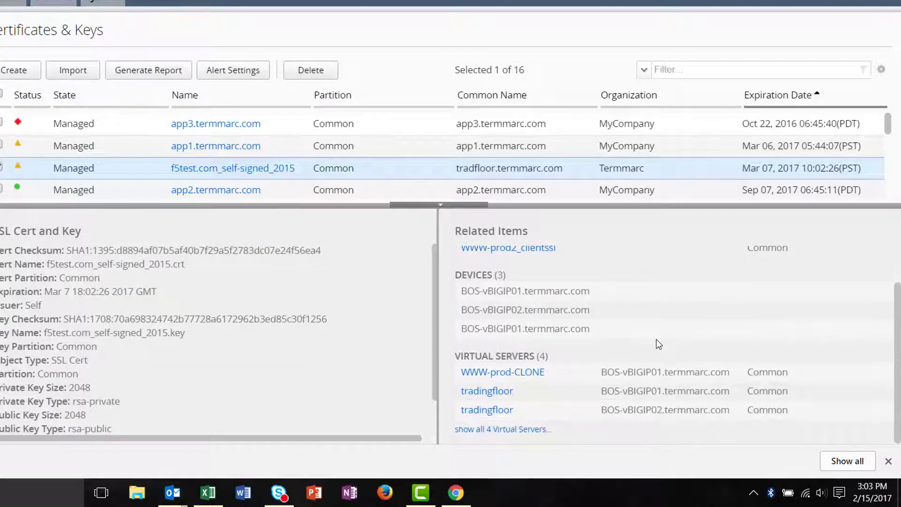
left_click(488, 392)
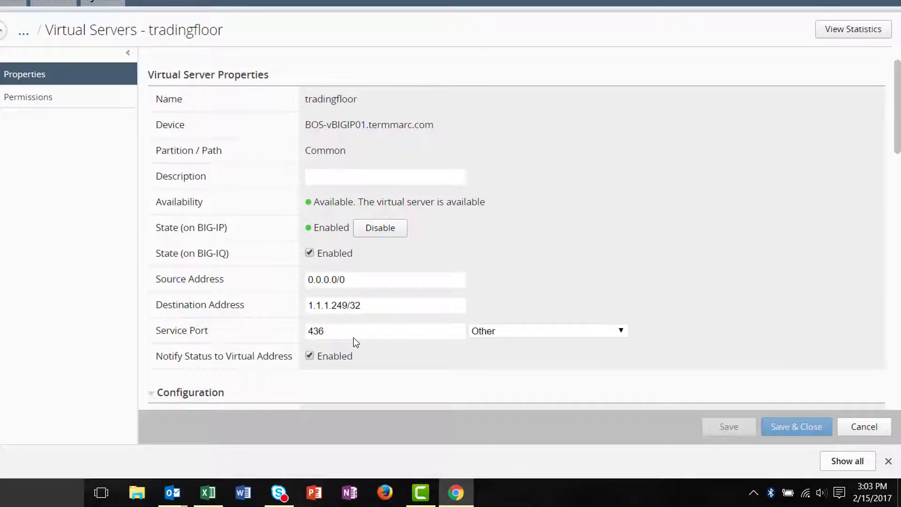
scroll(540, 228, "down", 2)
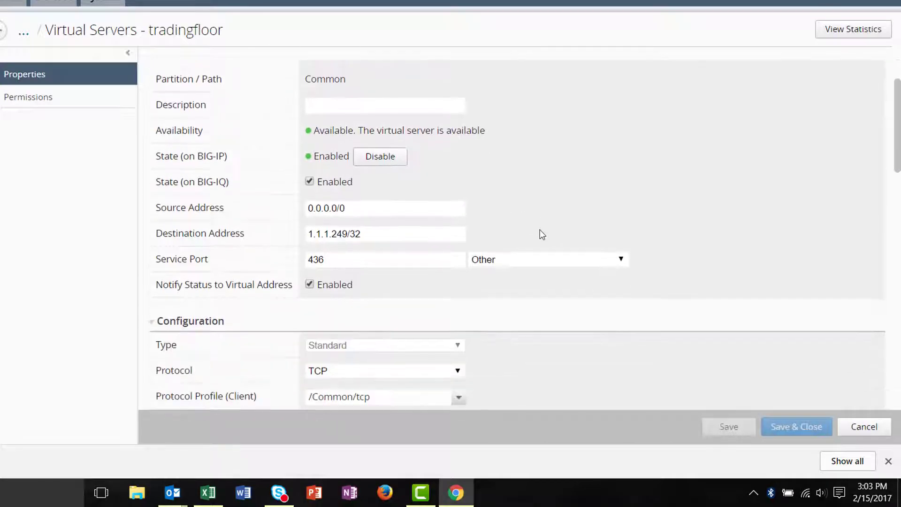
scroll(539, 229, "down", 8)
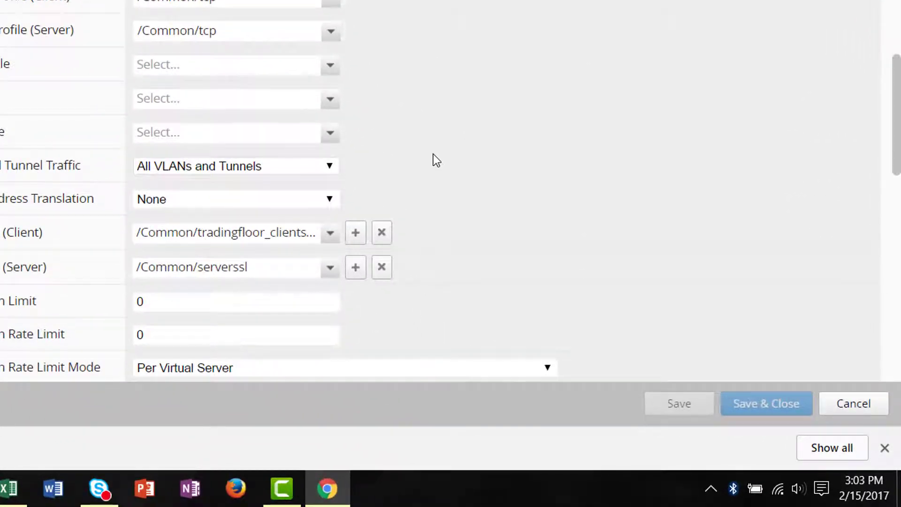
left_click(330, 234)
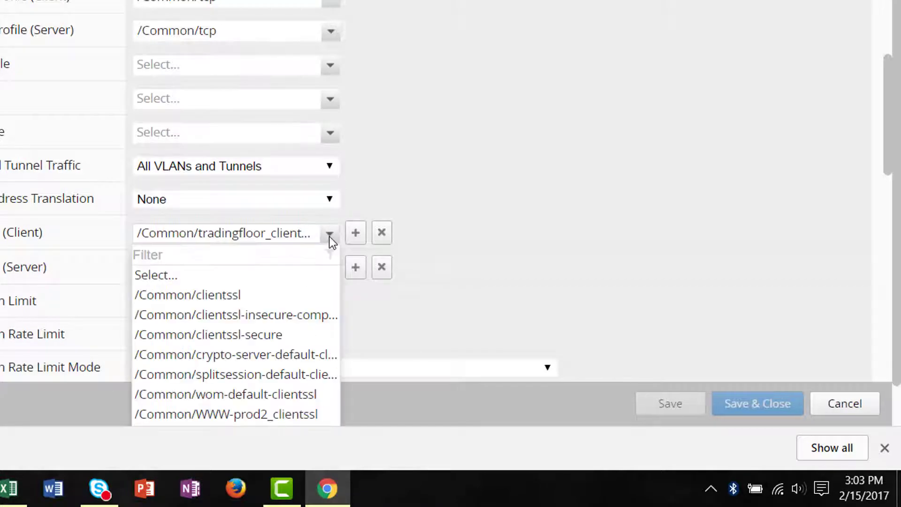
left_click(330, 234)
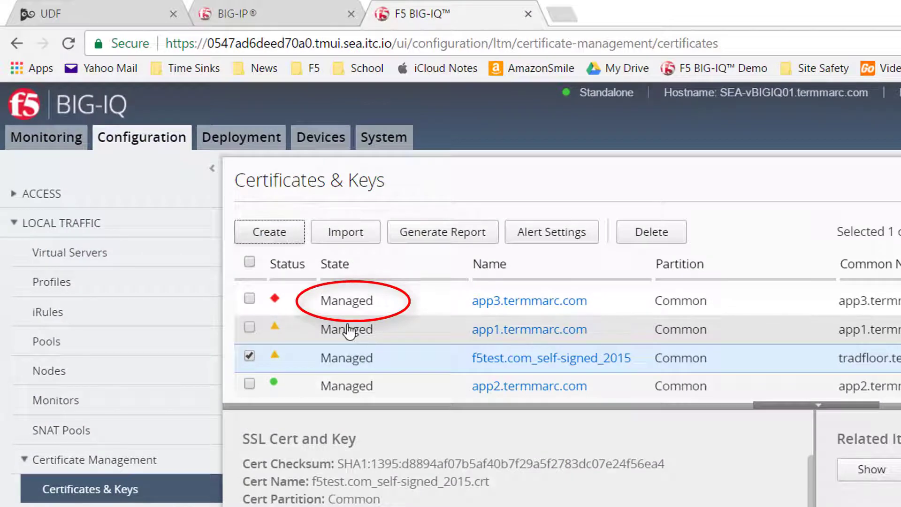
Step: Look through the certificate list for the unmanaged certificates
scroll(348, 328, "down", 5)
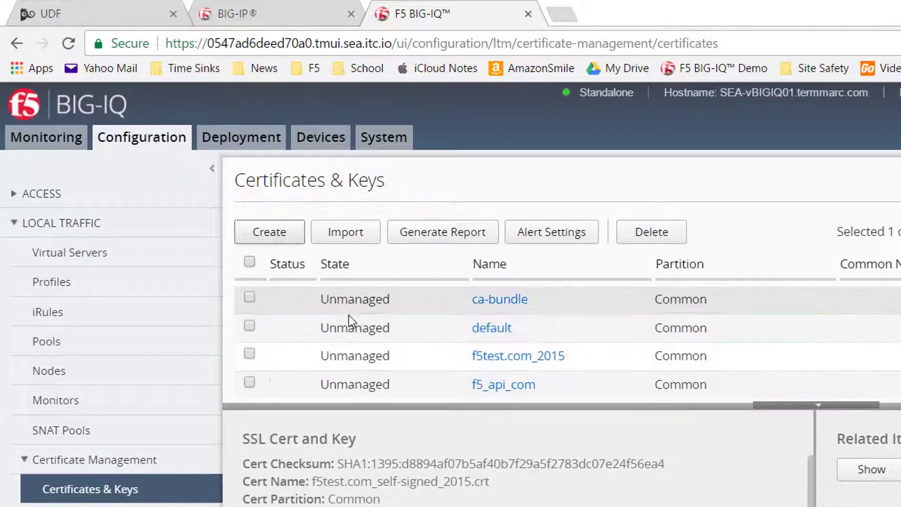